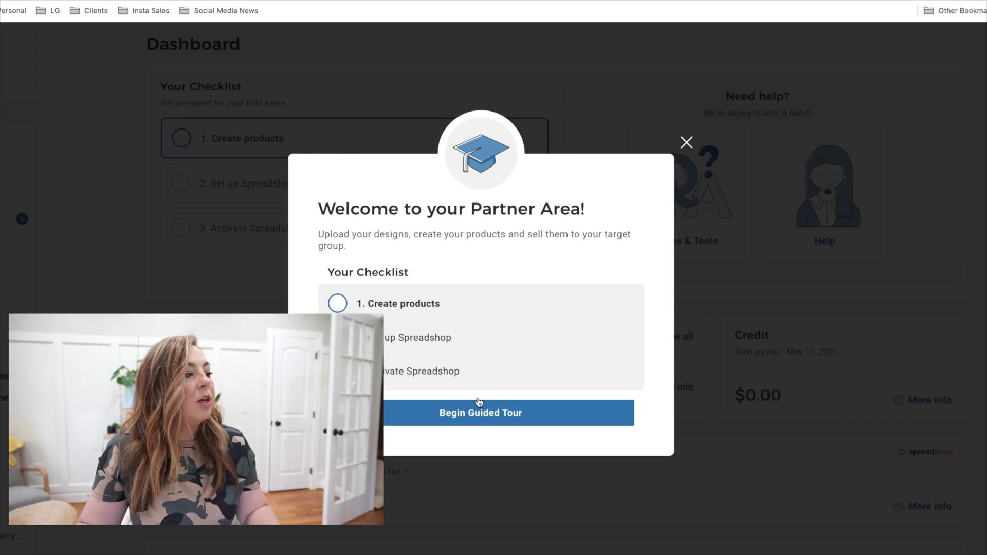
Dismiss the welcome message, start creating products from the checklist, and upload logo2.png as a design.
{"action": "left_click", "coordinate": [687, 143]}
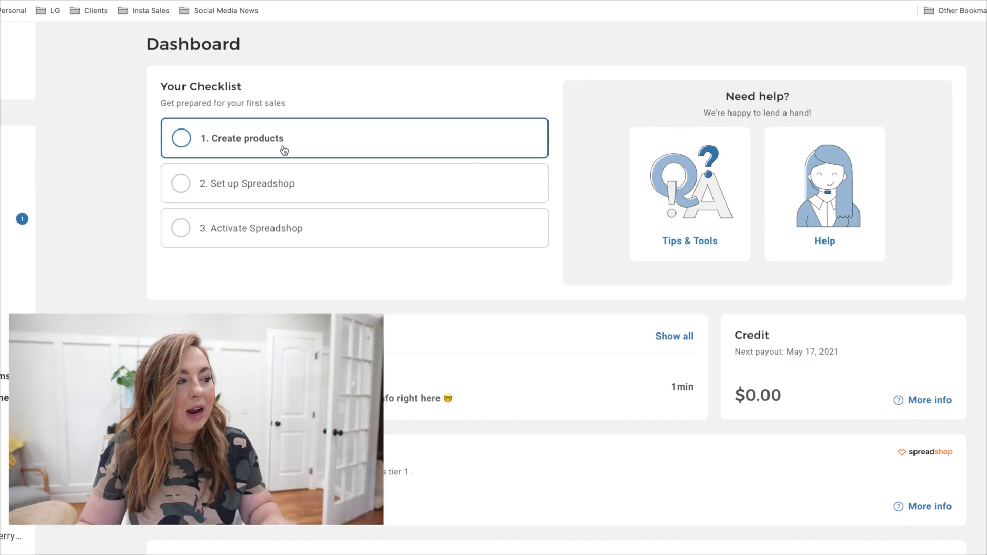
{"action": "left_click", "coordinate": [307, 143]}
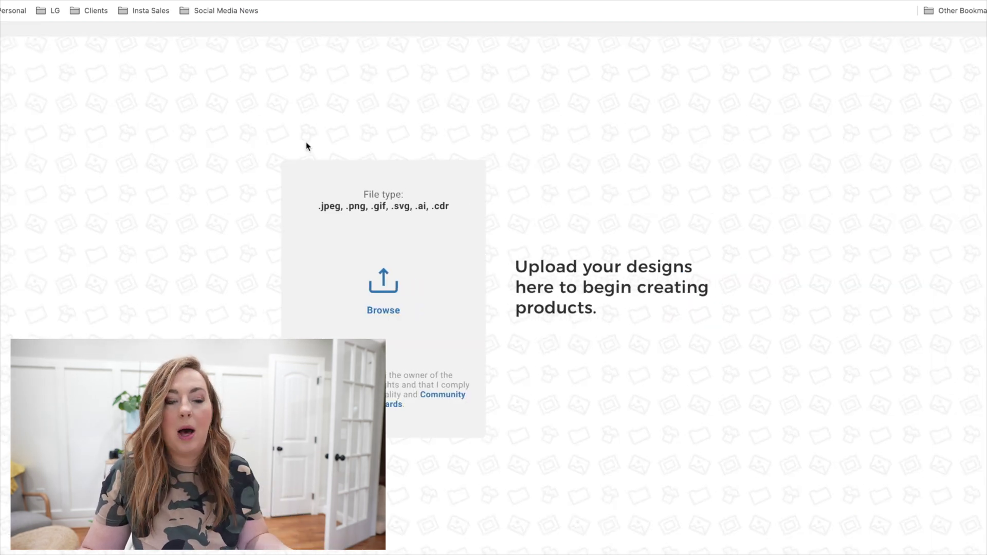
{"action": "left_click", "coordinate": [387, 292]}
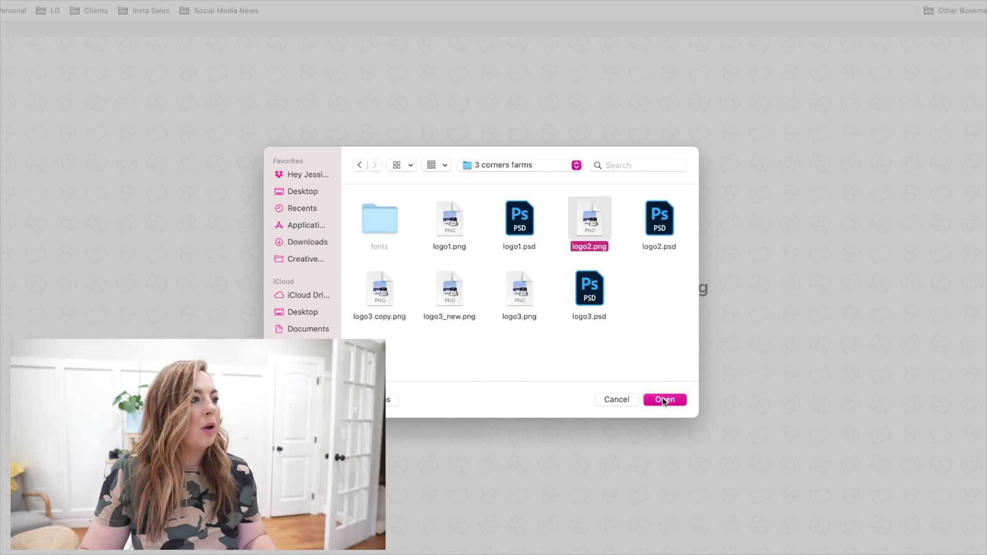
{"action": "left_click", "coordinate": [664, 398]}
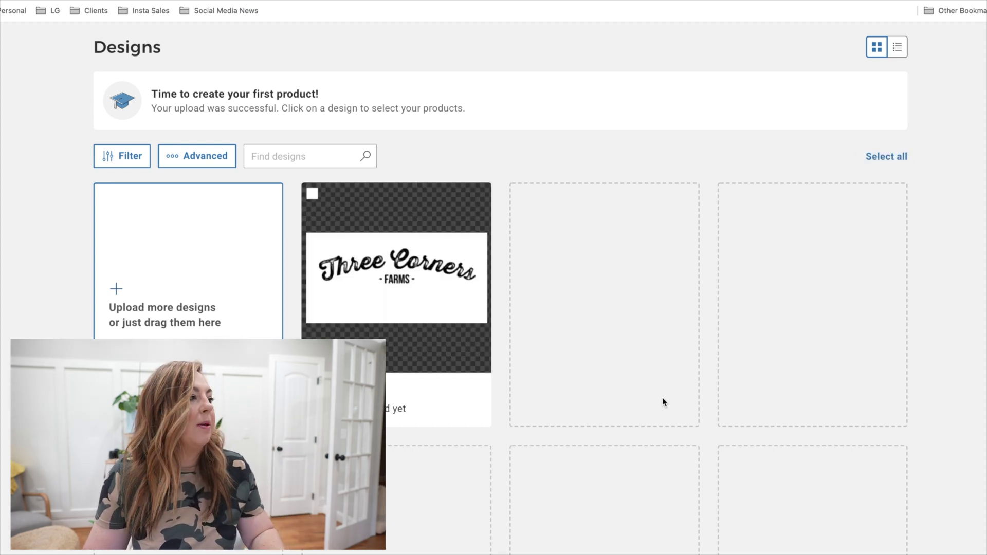
Open the uploaded Three Corners Farms design and confirm its optimised version for better print results.
{"action": "mouse_move", "coordinate": [387, 304]}
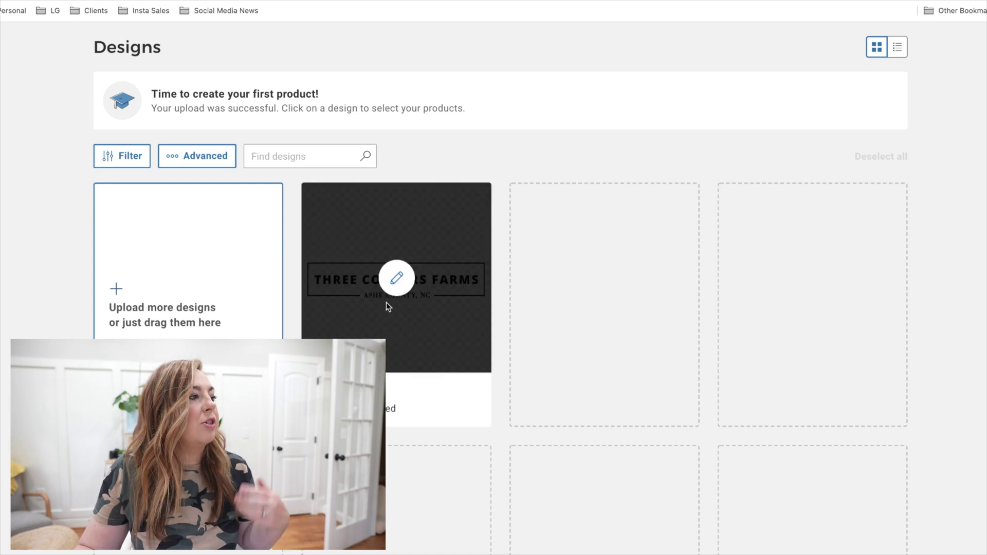
{"action": "left_click", "coordinate": [397, 281]}
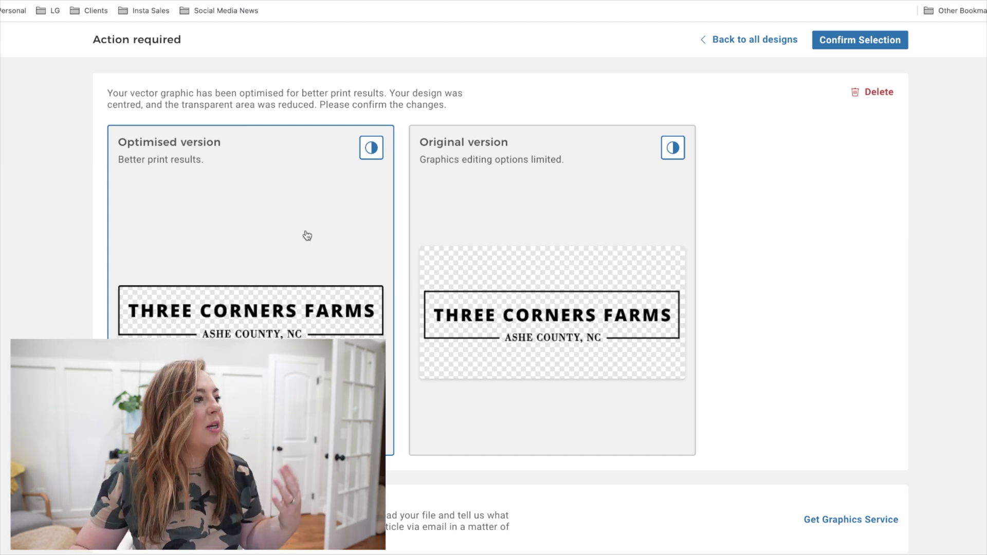
{"action": "left_click", "coordinate": [837, 46]}
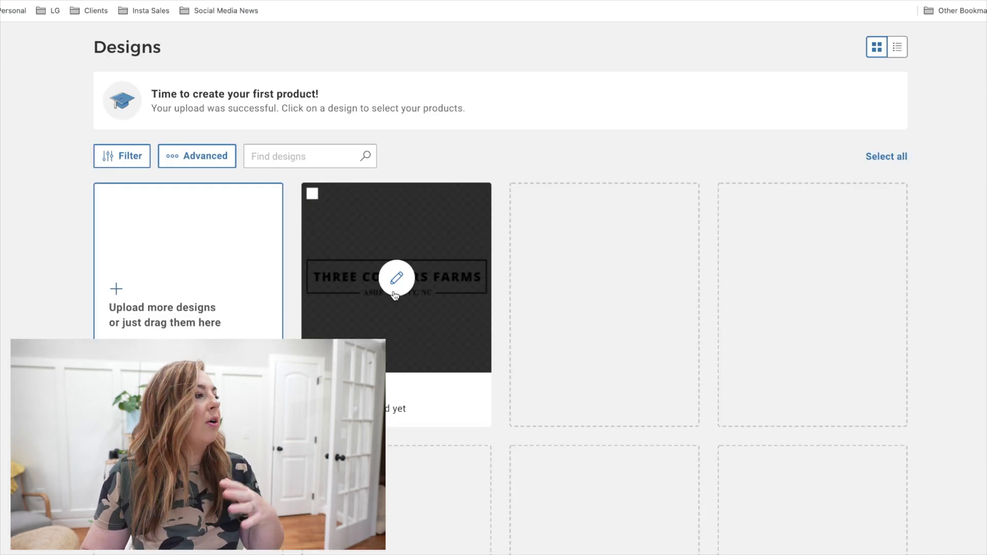
Open the product selection for the design and slightly enlarge the logo on the Men's Premium T-Shirt.
{"action": "left_click", "coordinate": [391, 304]}
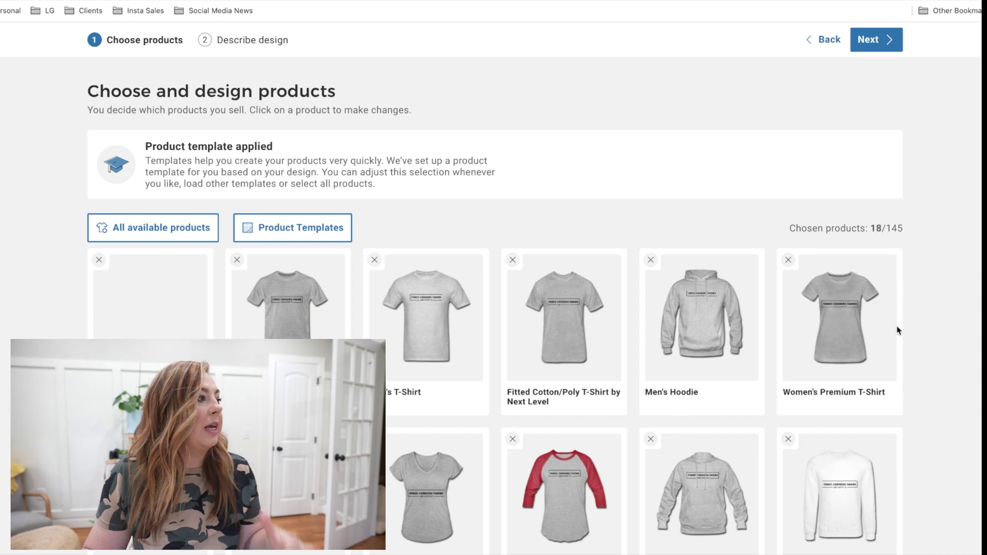
{"action": "scroll", "coordinate": [898, 330], "scroll_direction": "down", "scroll_amount": 2}
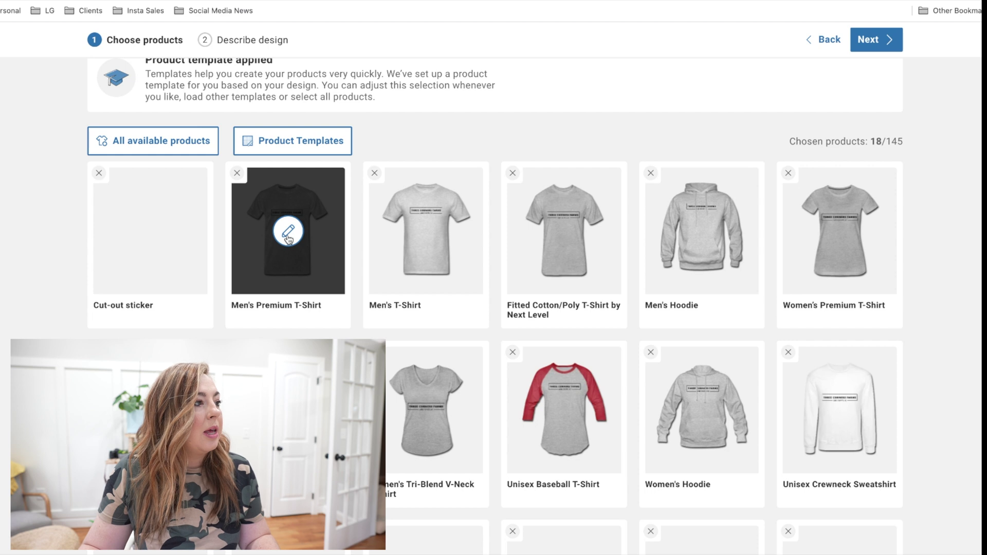
{"action": "left_click", "coordinate": [290, 237]}
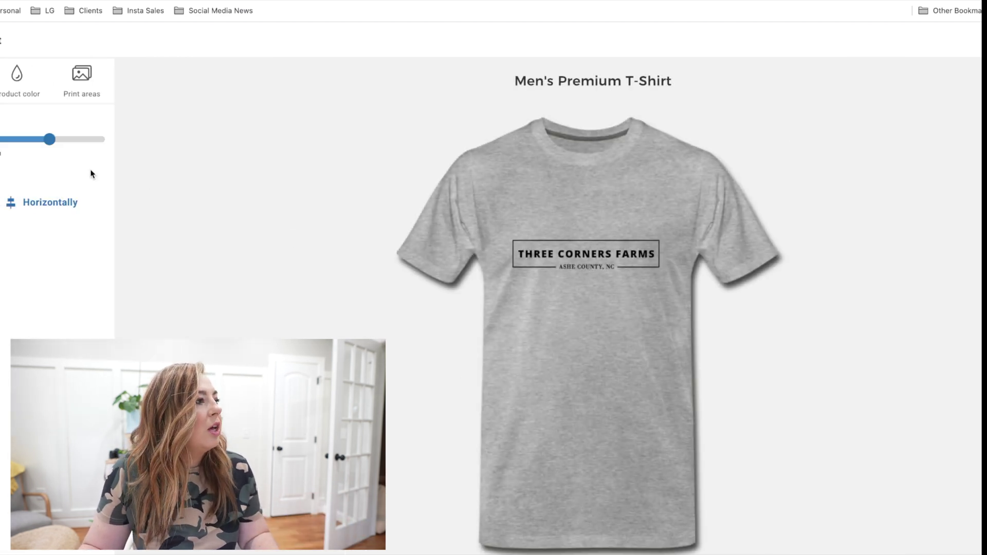
{"action": "mouse_move", "coordinate": [49, 139]}
{"action": "left_mouse_down"}
{"action": "mouse_move", "coordinate": [2, 142]}
{"action": "mouse_move", "coordinate": [50, 138]}
{"action": "left_mouse_up"}
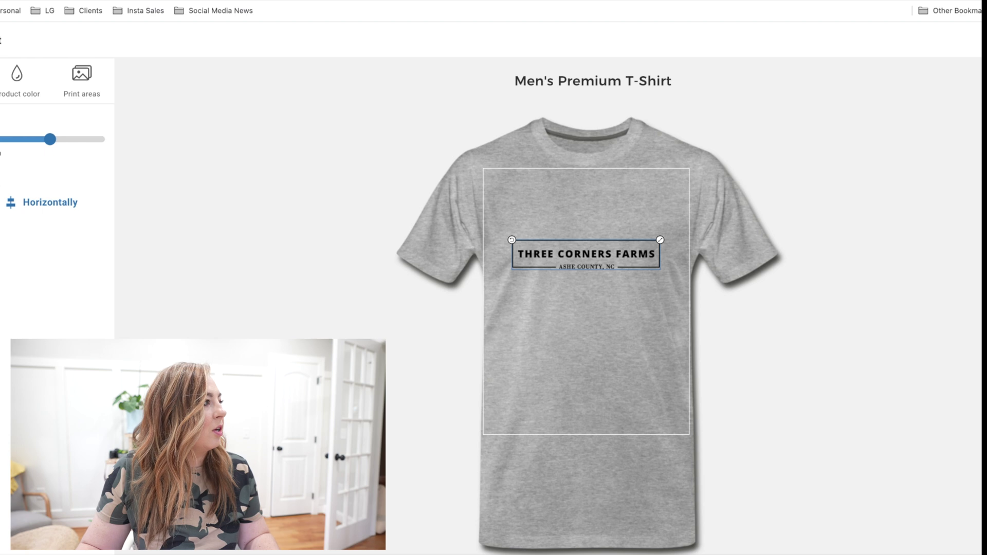
Try several display colors for the Men's Premium T-Shirt, including pink and purple.
{"action": "left_click", "coordinate": [7, 94]}
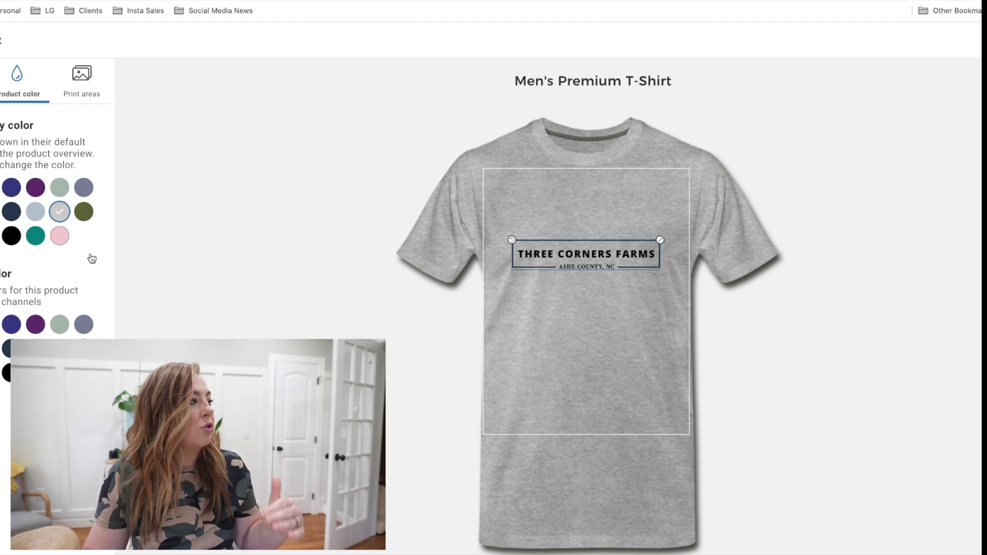
{"action": "left_click", "coordinate": [59, 238]}
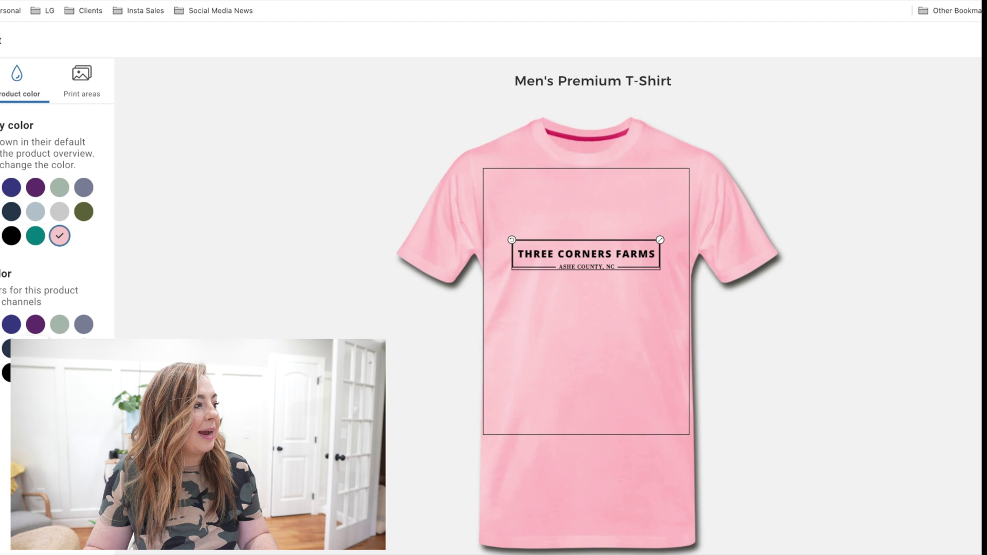
{"action": "left_click", "coordinate": [36, 236]}
{"action": "left_click", "coordinate": [35, 235]}
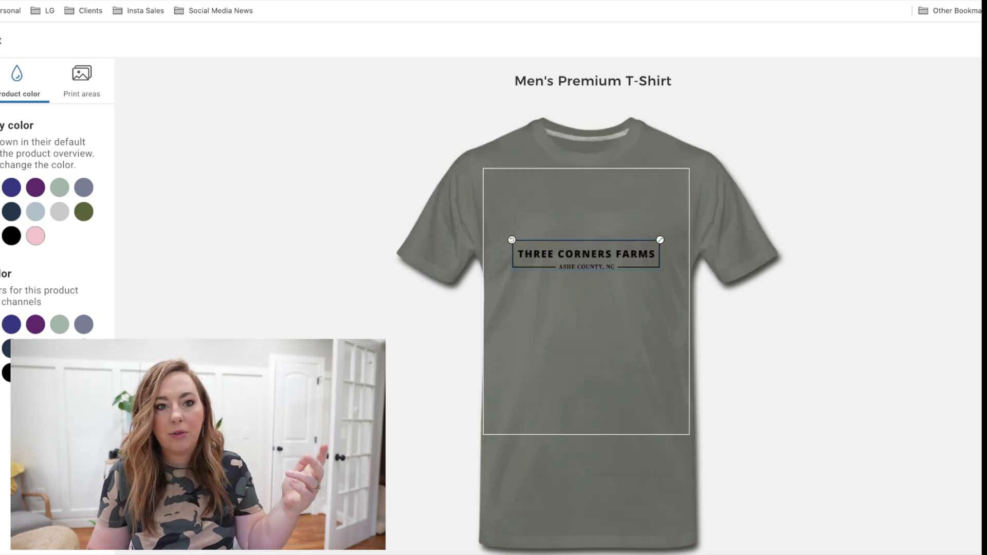
{"action": "left_click", "coordinate": [35, 187]}
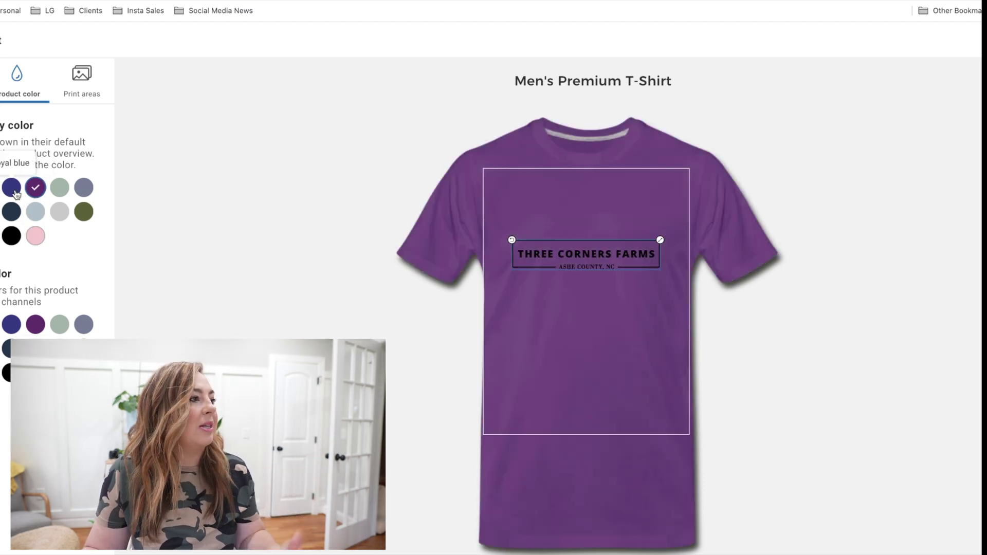
{"action": "left_click", "coordinate": [11, 187]}
{"action": "left_click", "coordinate": [11, 187]}
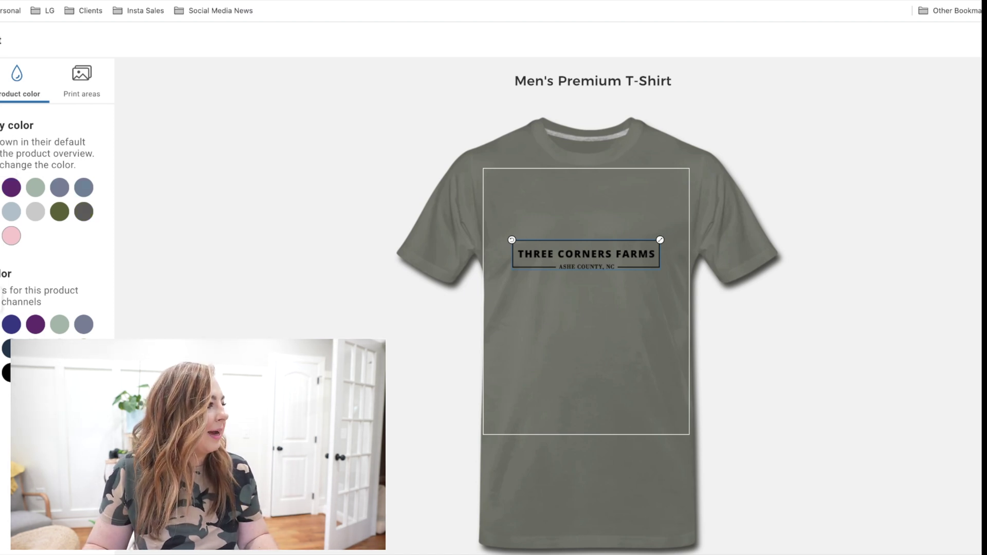
Remove royal blue, purple, steel green, yellow, oatmeal and other unwanted colors from the shirt's available colors, and display it in light blue.
{"action": "left_click", "coordinate": [11, 324]}
{"action": "left_click", "coordinate": [35, 324]}
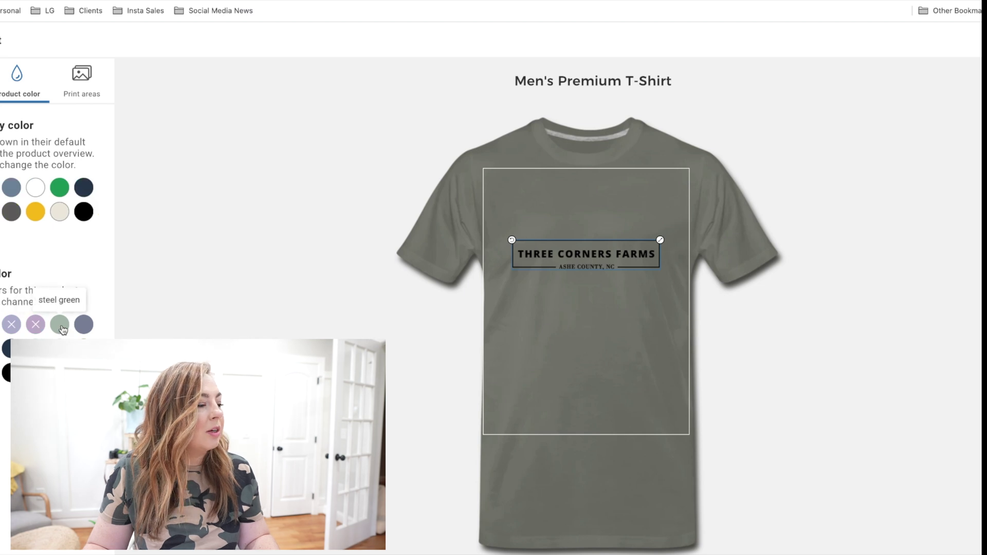
{"action": "left_click", "coordinate": [61, 327]}
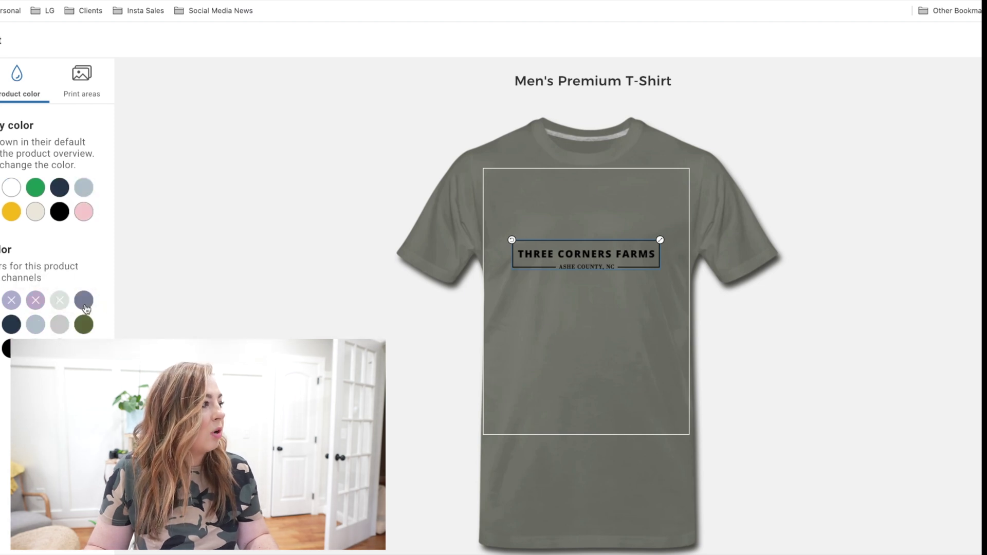
{"action": "left_click", "coordinate": [84, 302]}
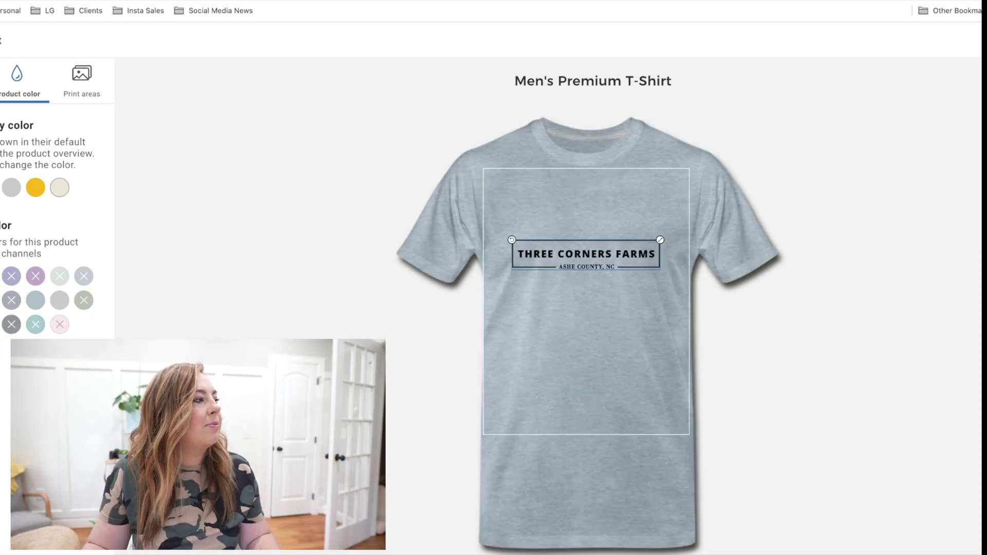
{"action": "left_click", "coordinate": [35, 187]}
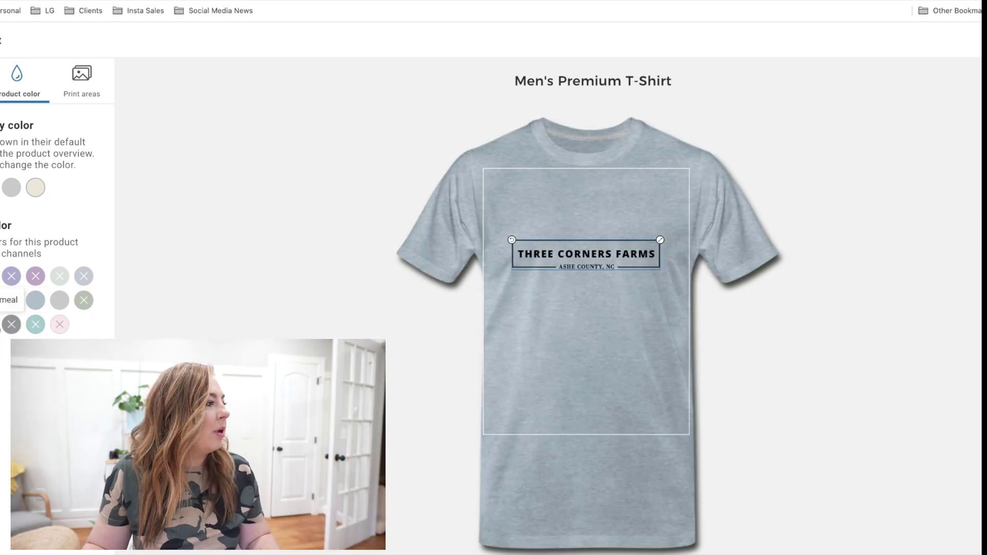
{"action": "left_click", "coordinate": [35, 188]}
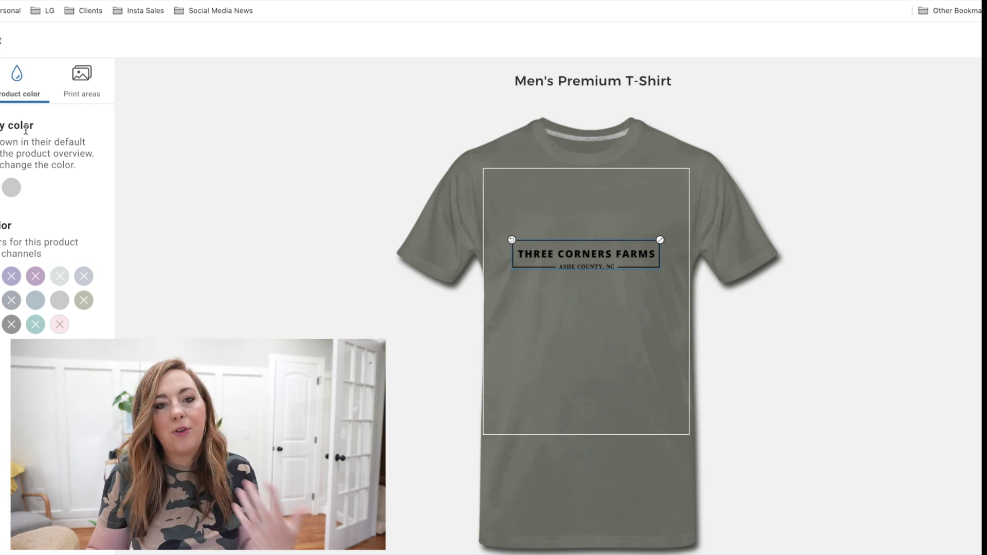
{"action": "left_click", "coordinate": [10, 187]}
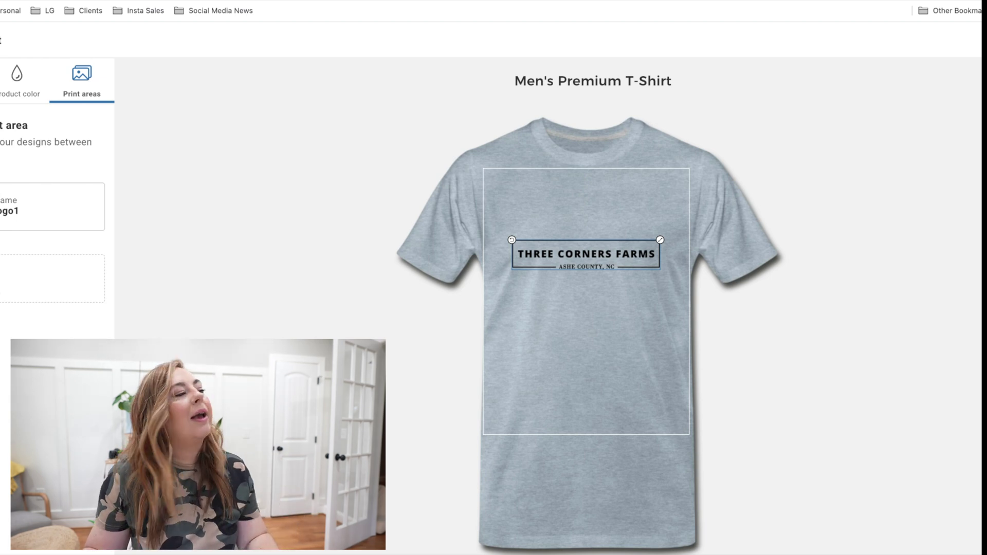
{"action": "left_click", "coordinate": [1, 85]}
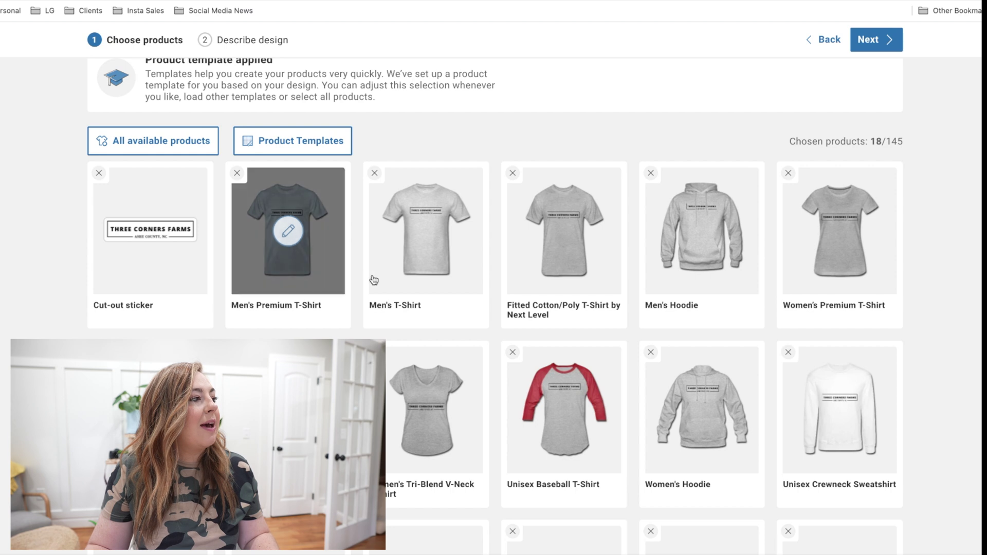
Remove all chosen products except the Cut-out sticker, Men's Premium T-Shirt, Men's Hoodie and Camper Mug.
{"action": "scroll", "coordinate": [379, 279], "scroll_direction": "down", "scroll_amount": 3}
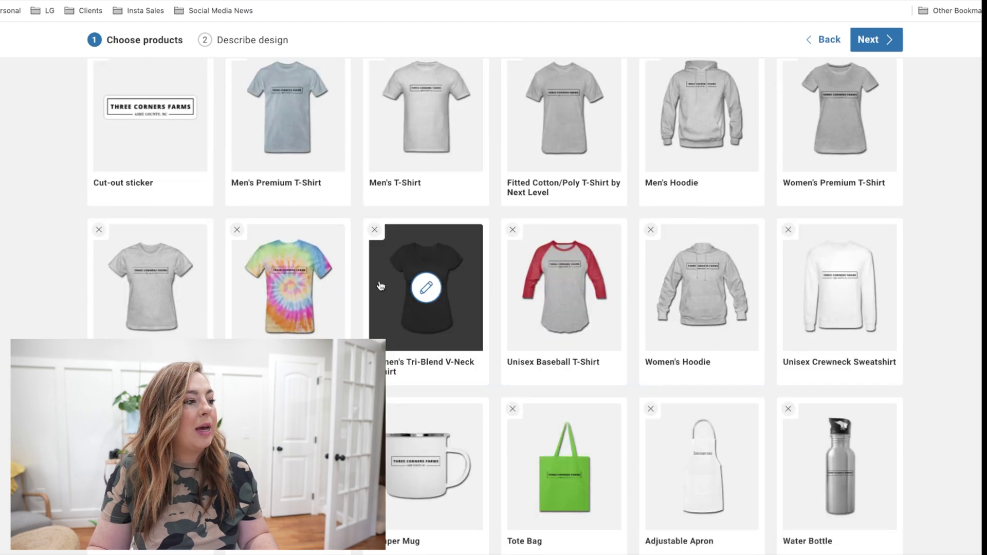
{"action": "scroll", "coordinate": [400, 324], "scroll_direction": "up", "scroll_amount": 2}
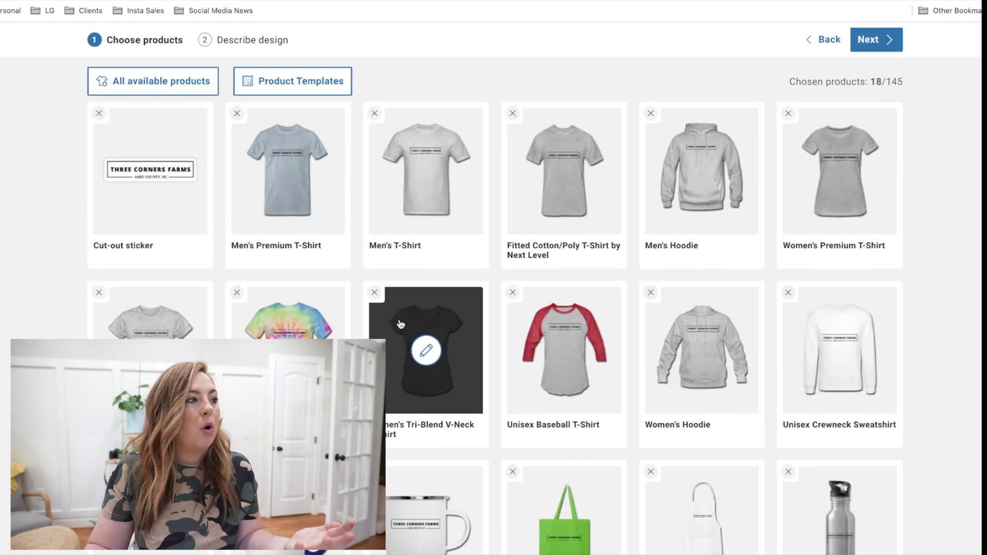
{"action": "left_click", "coordinate": [373, 115]}
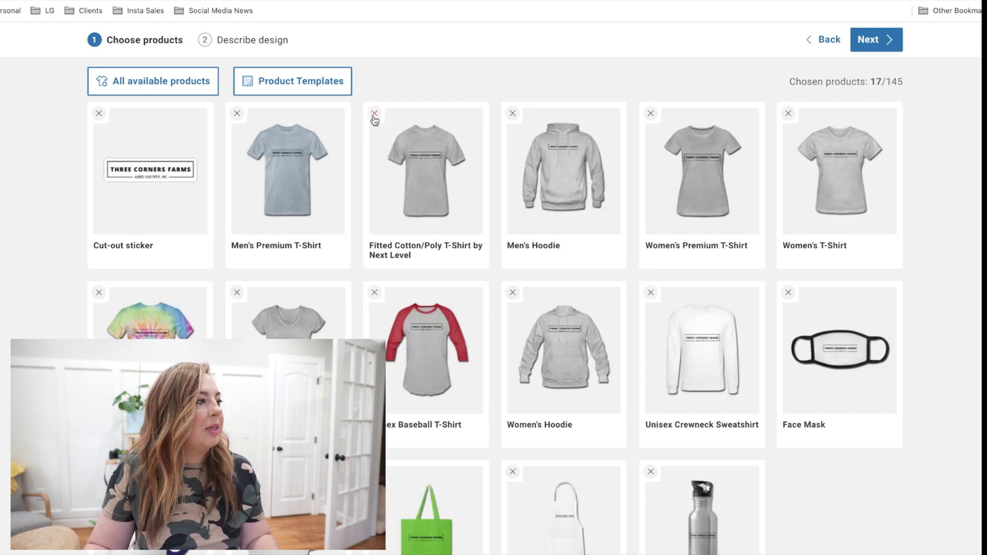
{"action": "left_click", "coordinate": [375, 114]}
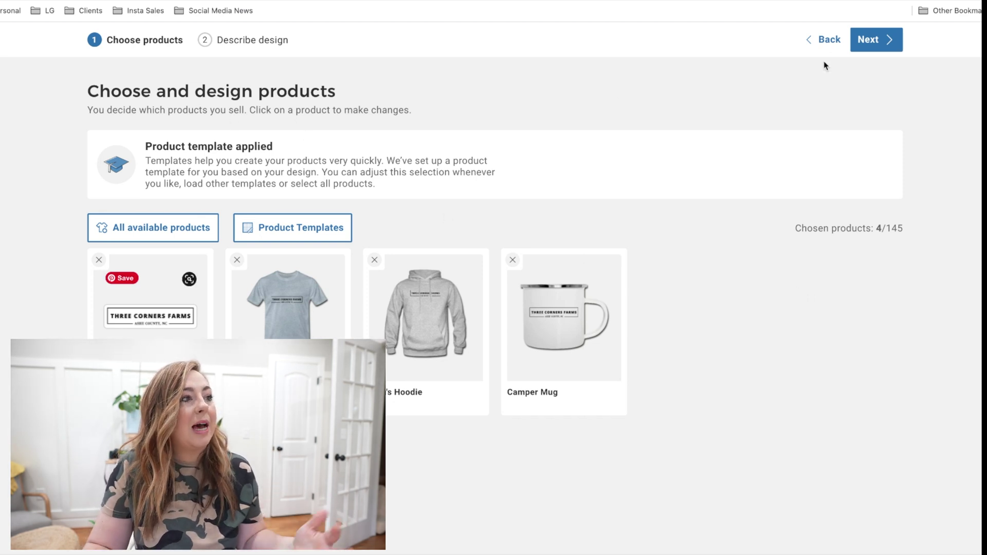
Name the design "Plain logo", describe it as "Take a little Three Corners Farms with you…", tag it three corners farms, farm and youtube, and create it.
{"action": "left_click", "coordinate": [885, 40]}
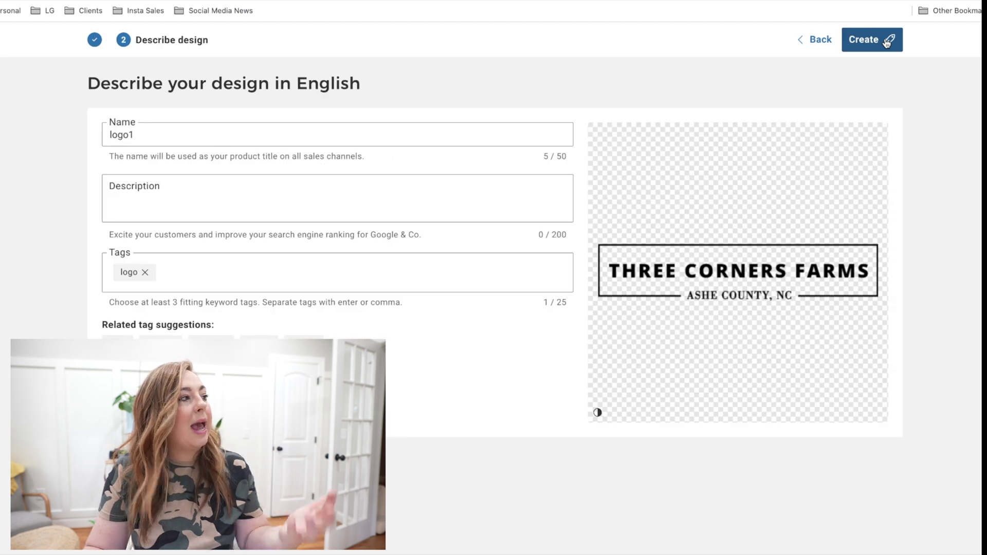
{"action": "double_click", "coordinate": [174, 138]}
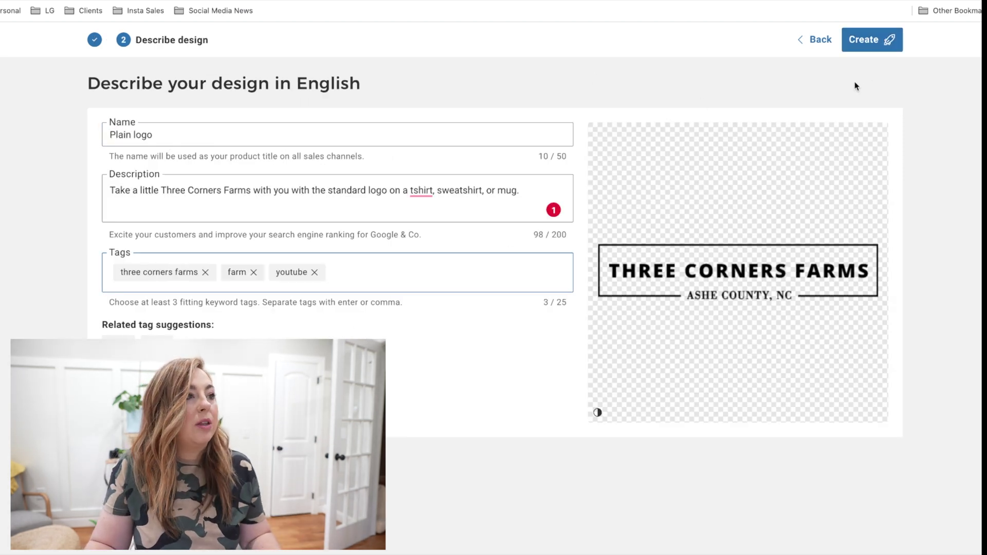
{"action": "left_click", "coordinate": [869, 44]}
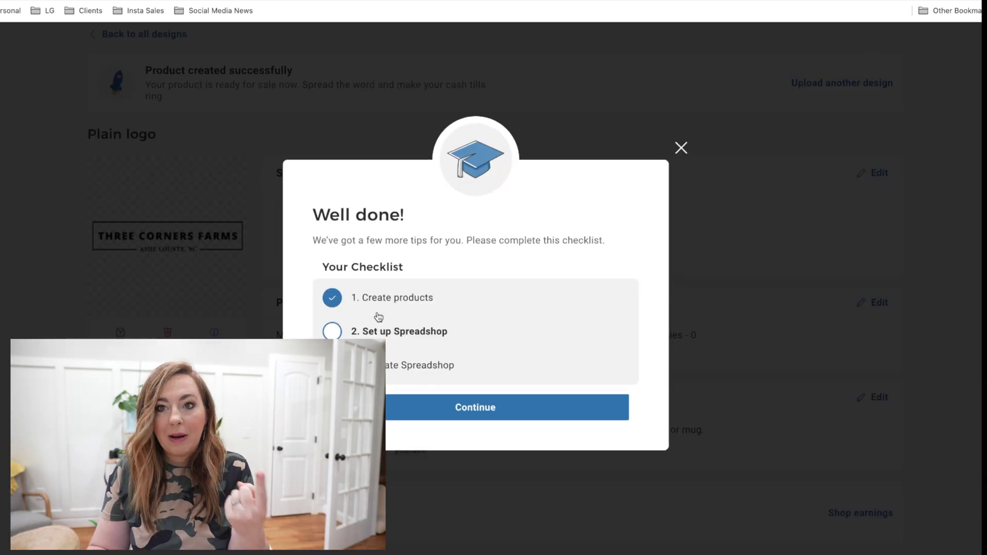
Start the Spreadshop setup from the checklist and change the shop's accent color for active elements to dark green.
{"action": "left_click", "coordinate": [404, 332]}
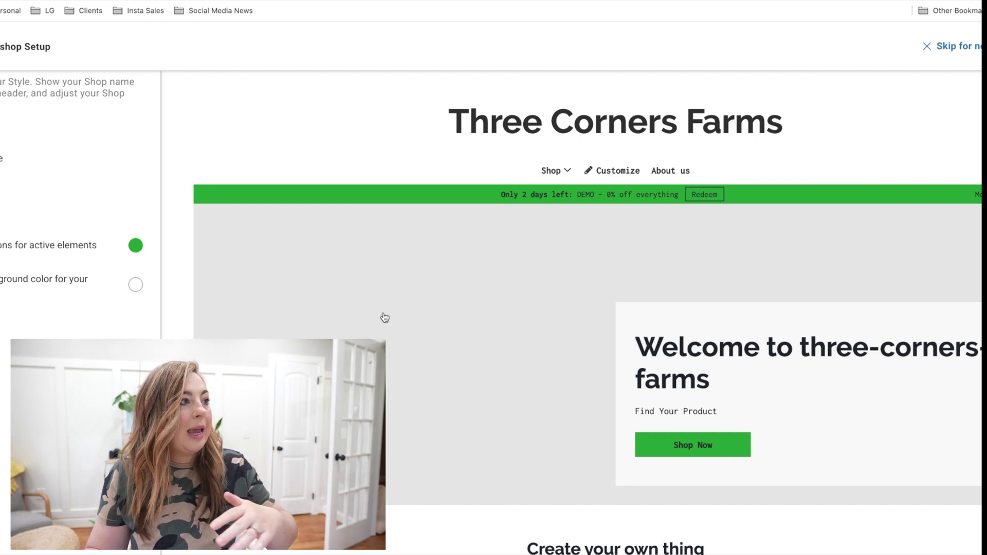
{"action": "left_click", "coordinate": [619, 171]}
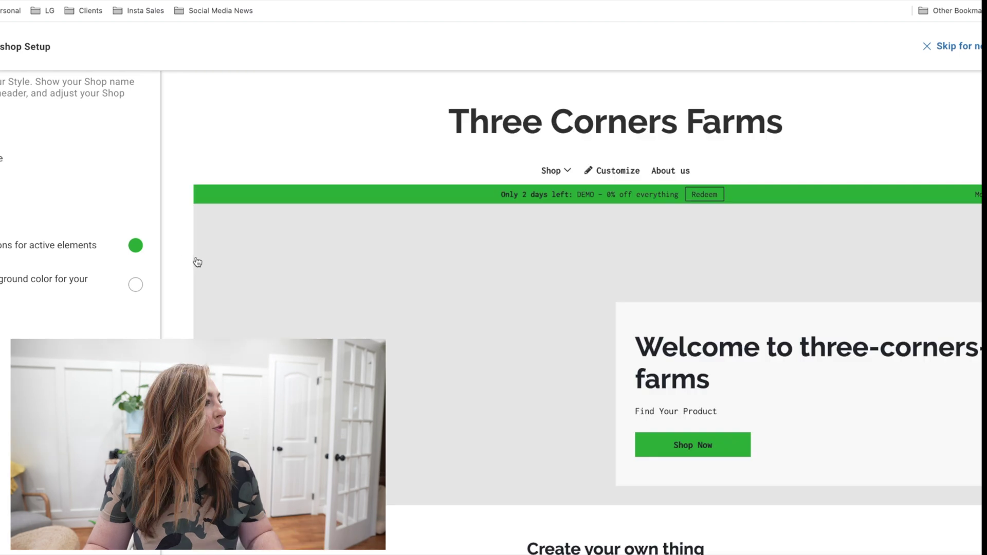
{"action": "left_click", "coordinate": [135, 246]}
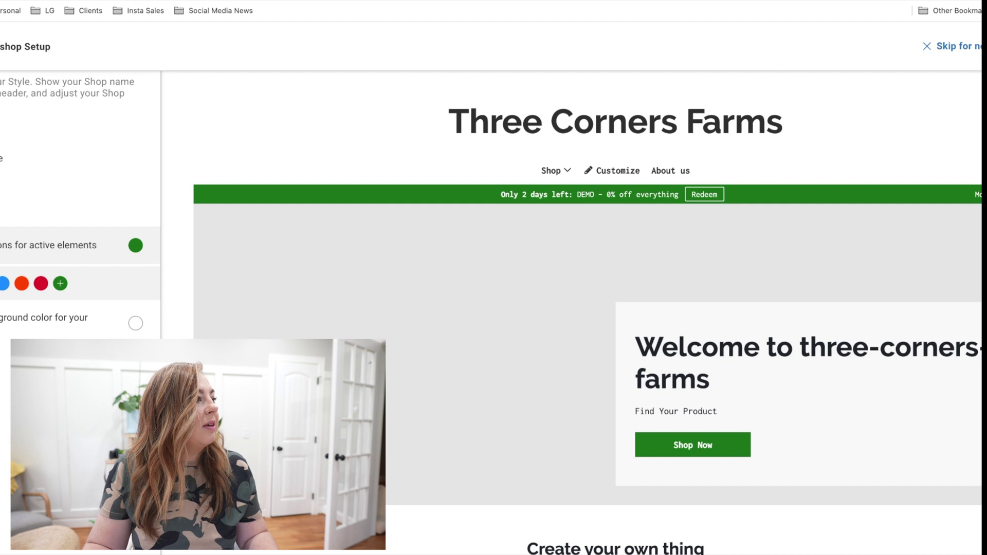
Upload the Three Corners Farms logo as the shop's header image and apply its crop selection.
{"action": "scroll", "coordinate": [15, 249], "scroll_direction": "up", "scroll_amount": 3}
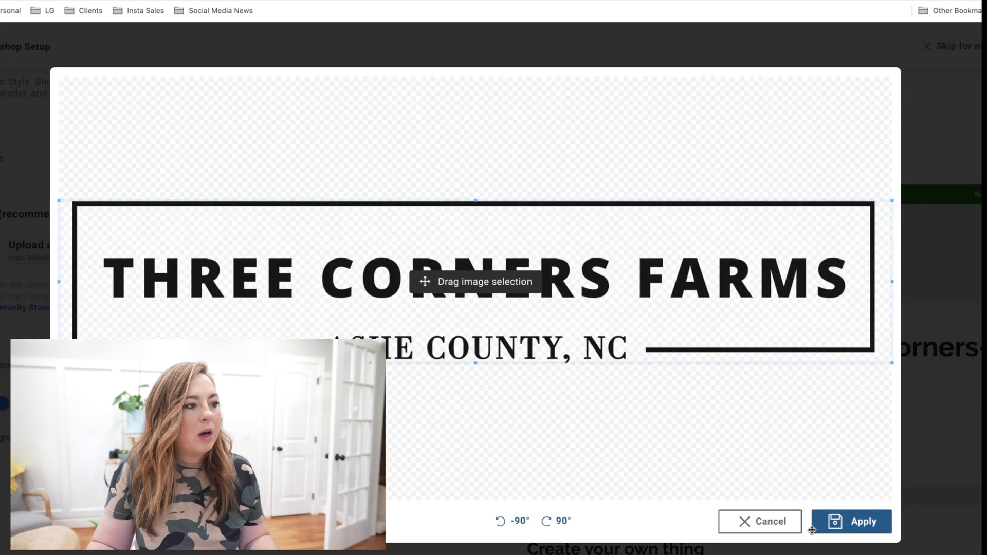
{"action": "left_click", "coordinate": [821, 524]}
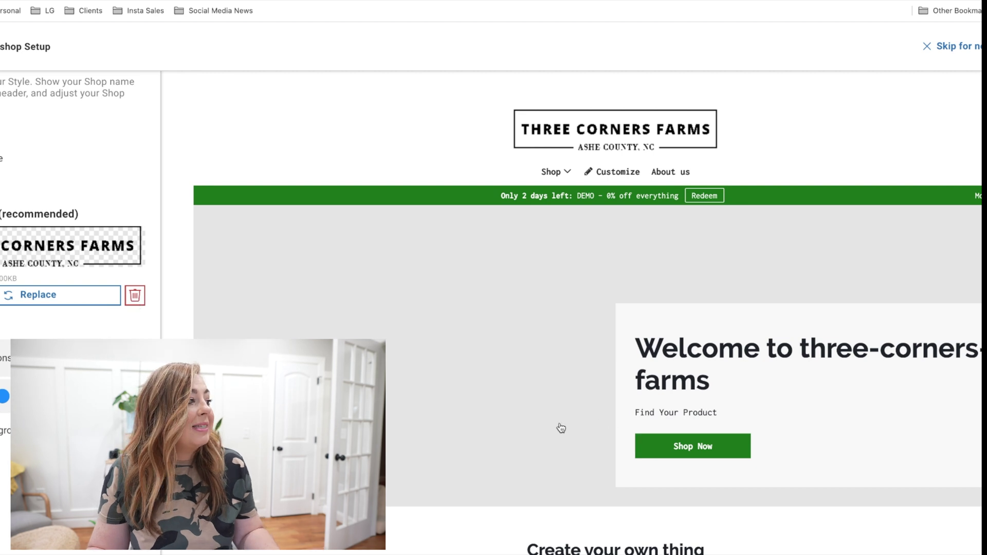
Examine the shop's home page preview with the header logo and green accents, down to the footer.
{"action": "scroll", "coordinate": [622, 350], "scroll_direction": "down", "scroll_amount": 1}
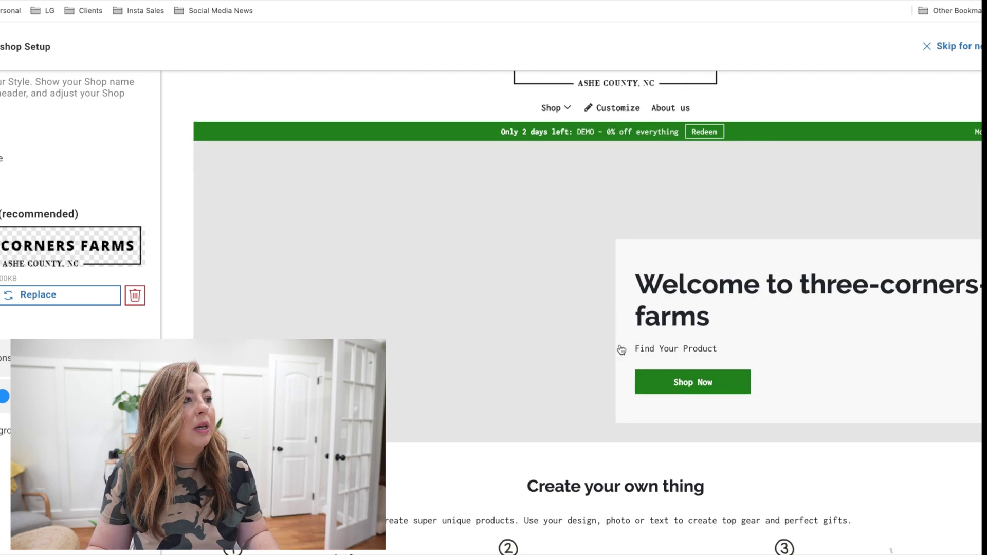
{"action": "scroll", "coordinate": [621, 350], "scroll_direction": "down", "scroll_amount": 2}
{"action": "scroll", "coordinate": [622, 351], "scroll_direction": "down", "scroll_amount": 5}
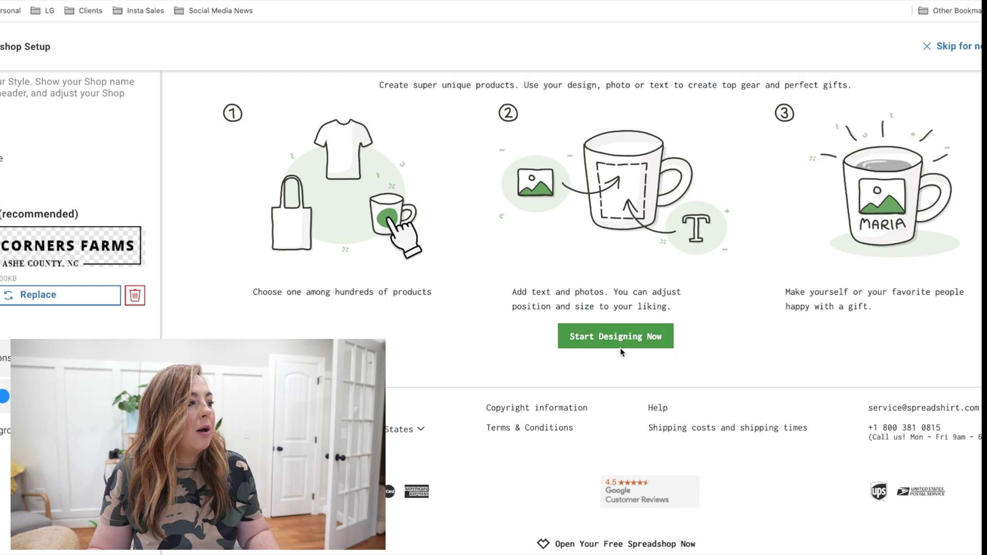
{"action": "scroll", "coordinate": [728, 408], "scroll_direction": "up", "scroll_amount": 4}
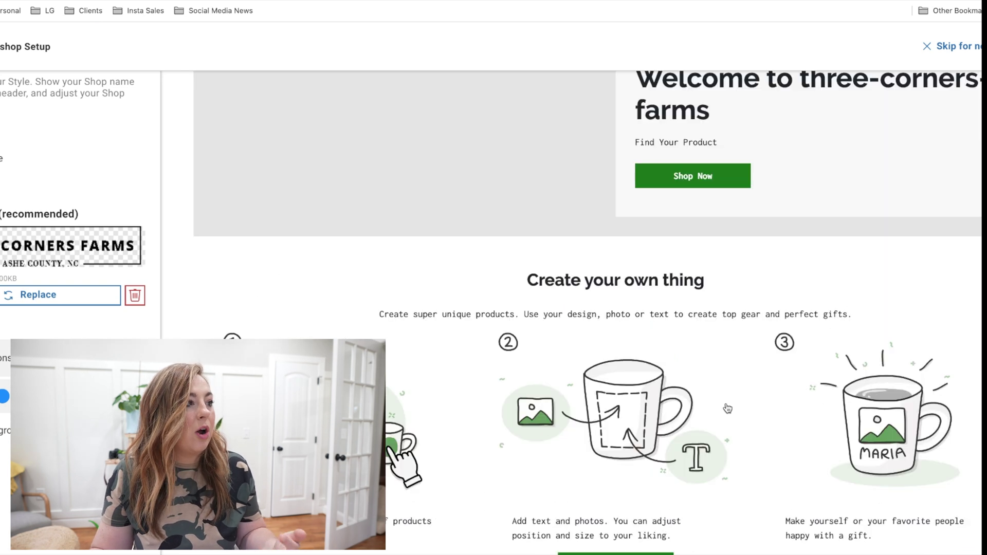
{"action": "scroll", "coordinate": [622, 284], "scroll_direction": "up", "scroll_amount": 3}
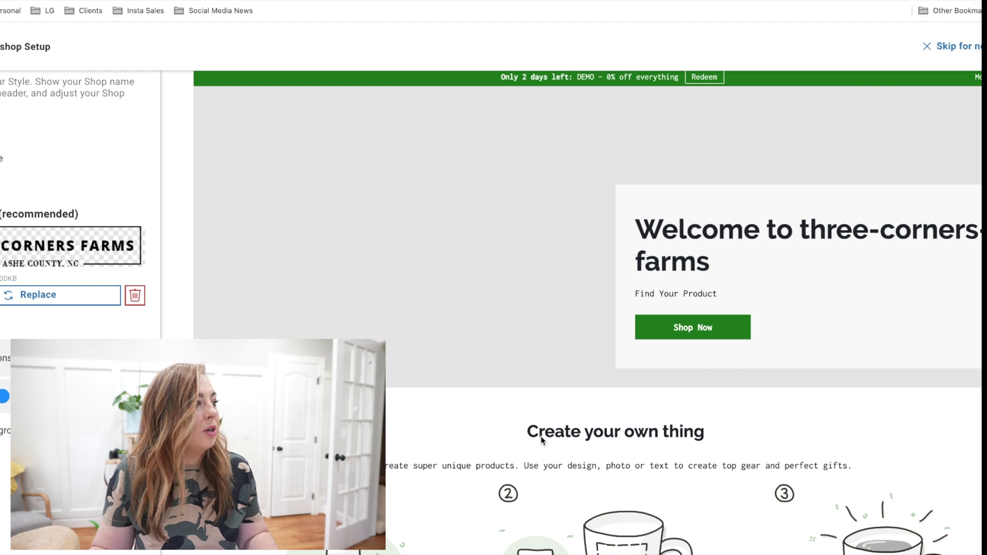
{"action": "scroll", "coordinate": [204, 173], "scroll_direction": "up", "scroll_amount": 2}
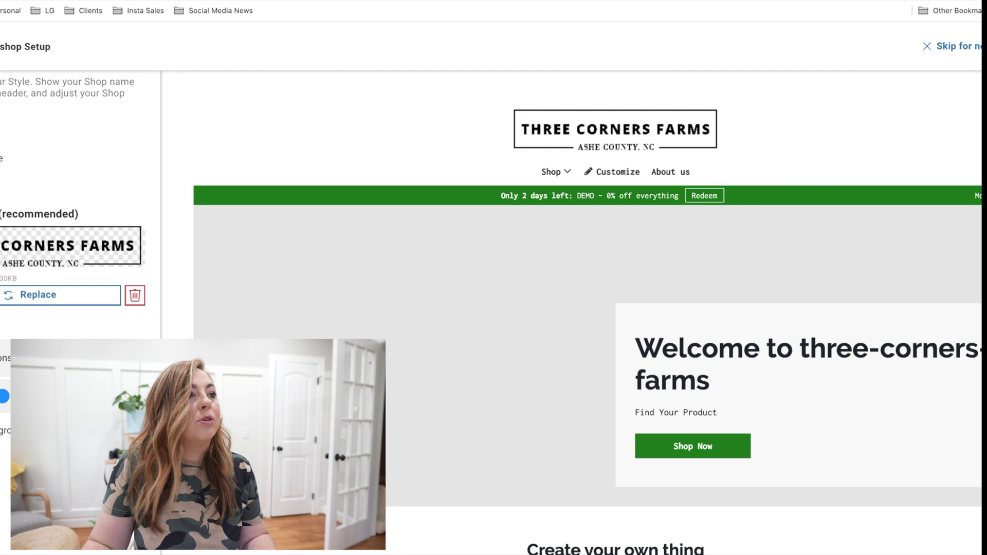
Skip the rest of the Spreadshop setup, continue the checklist to shop activation and set the shop online.
{"action": "left_click", "coordinate": [951, 46]}
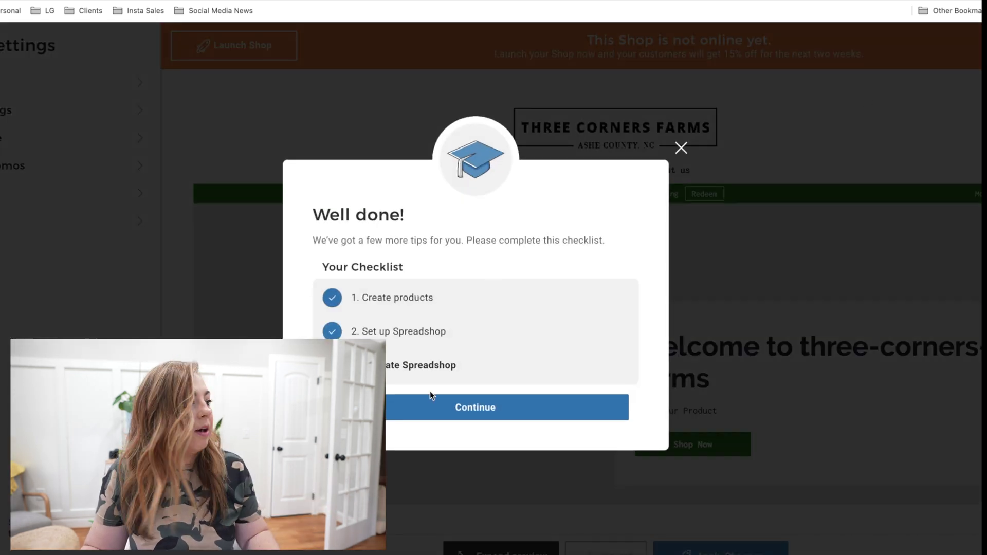
{"action": "left_click", "coordinate": [392, 397]}
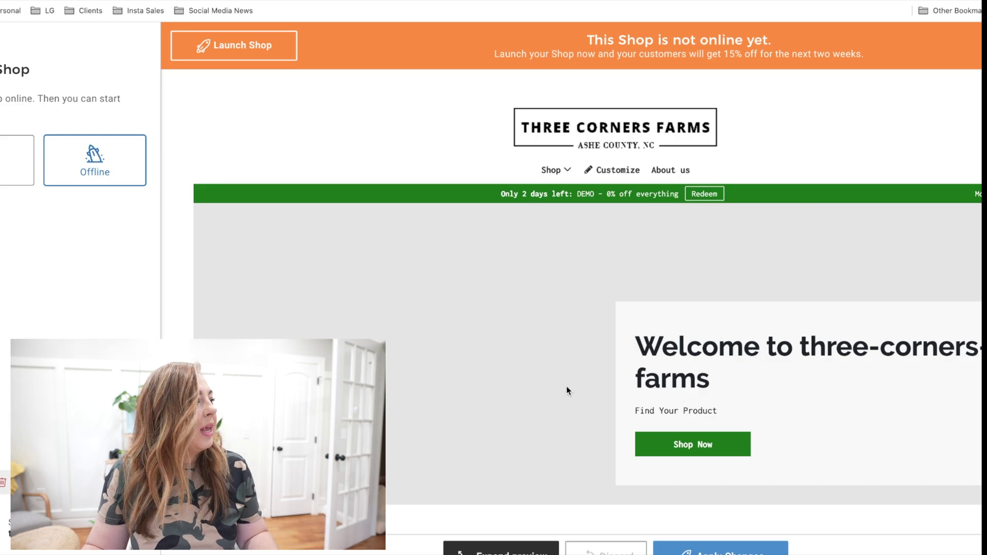
{"action": "left_click", "coordinate": [17, 159]}
Mark the shop owner as a company named Three Corners Farms, fill in the contact address details and open the shop.
{"action": "left_click", "coordinate": [291, 222]}
{"action": "left_click", "coordinate": [391, 222]}
{"action": "type", "text": "Thre"}
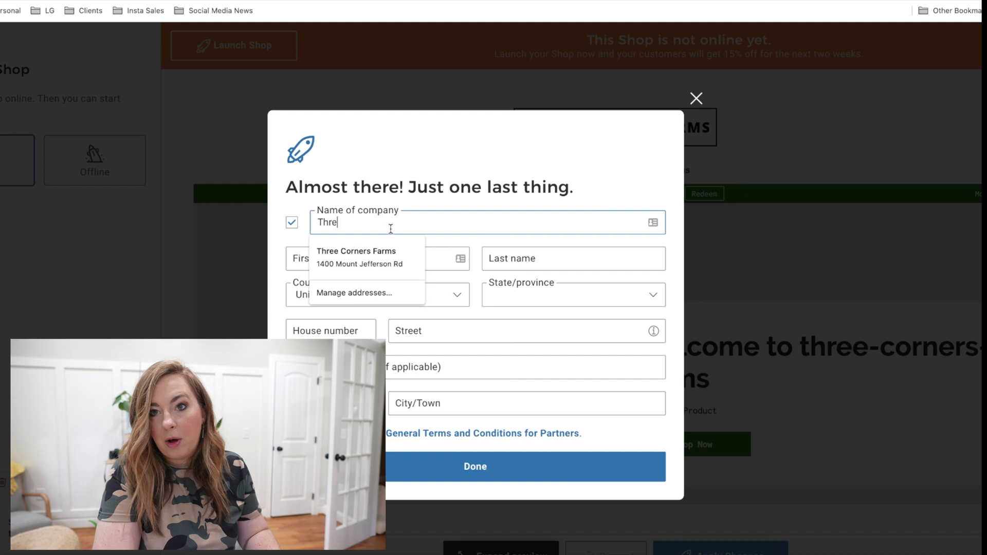
{"action": "type", "text": "e Corner"}
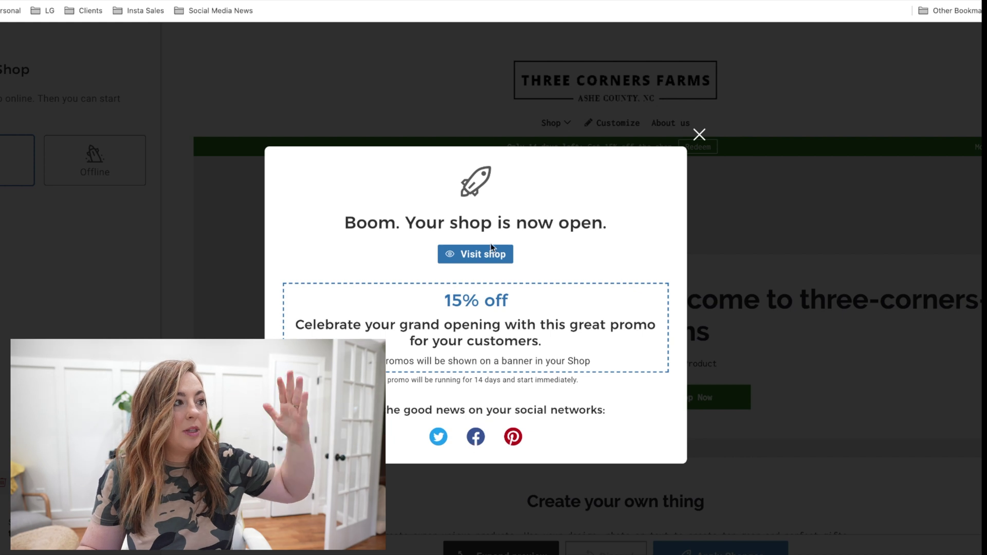
Dismiss the shop-opening announcement, complete the onboarding checklist and close its final dialog.
{"action": "right_click", "coordinate": [472, 254]}
{"action": "left_click", "coordinate": [503, 260]}
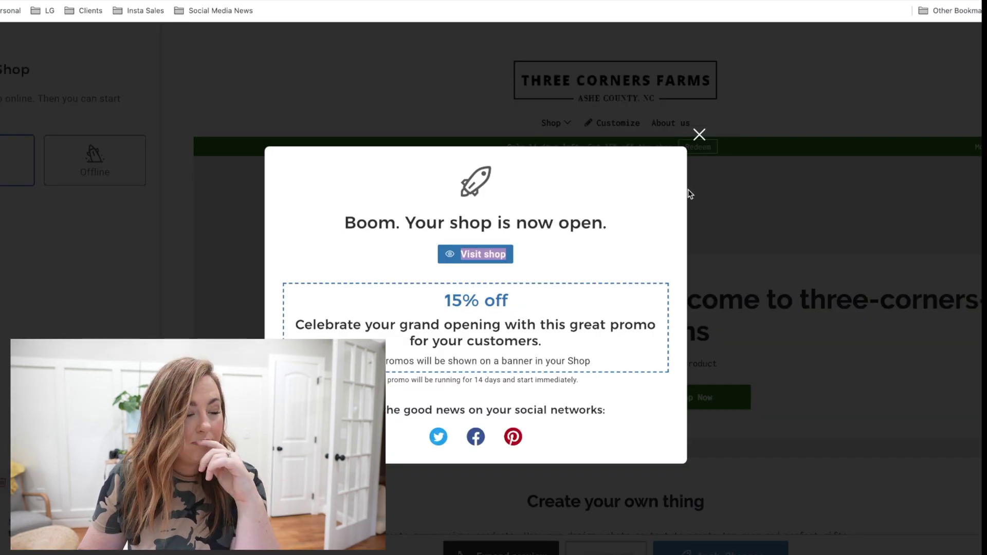
{"action": "left_click", "coordinate": [699, 135]}
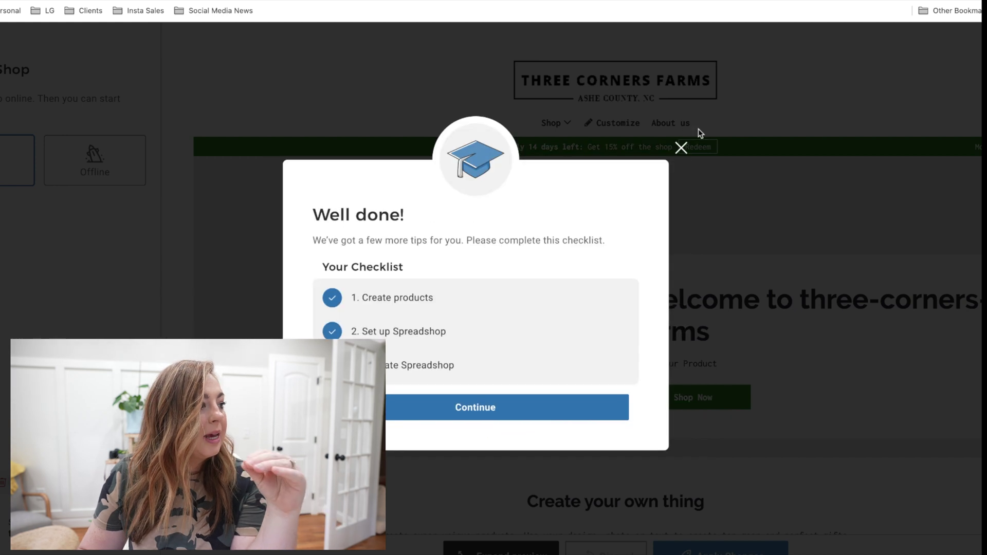
{"action": "left_click", "coordinate": [511, 405]}
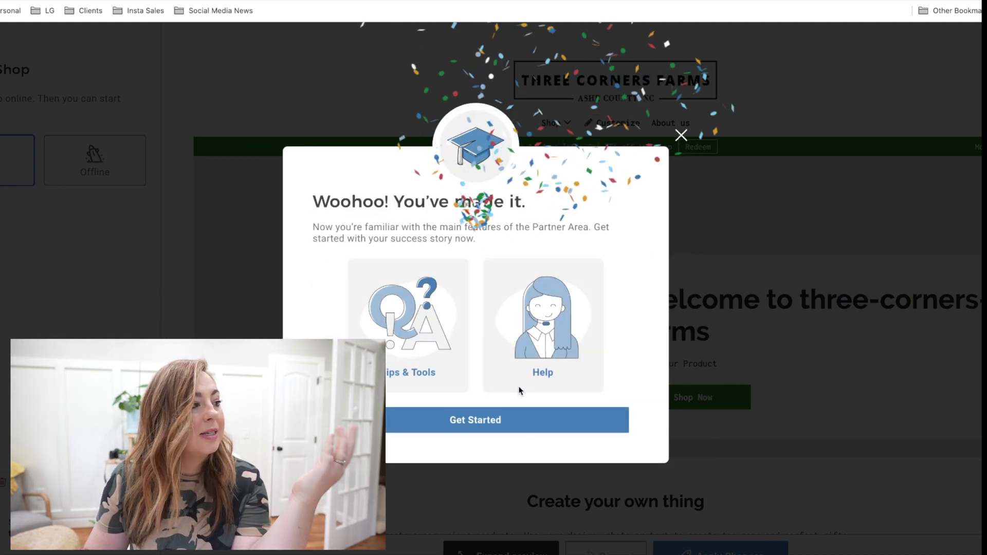
{"action": "left_click", "coordinate": [681, 135]}
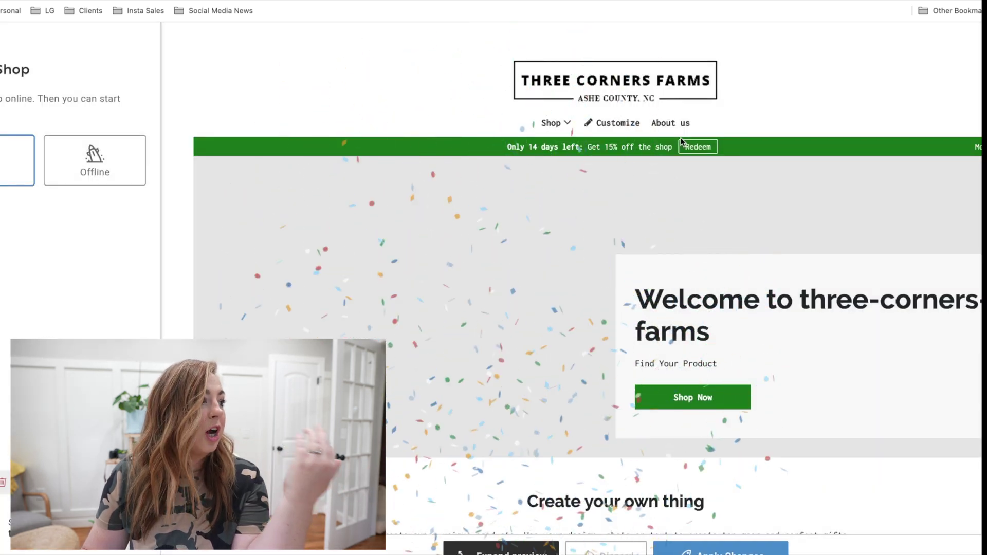
View the shop's All Products page in the preview and return to its home page.
{"action": "left_click", "coordinate": [867, 188]}
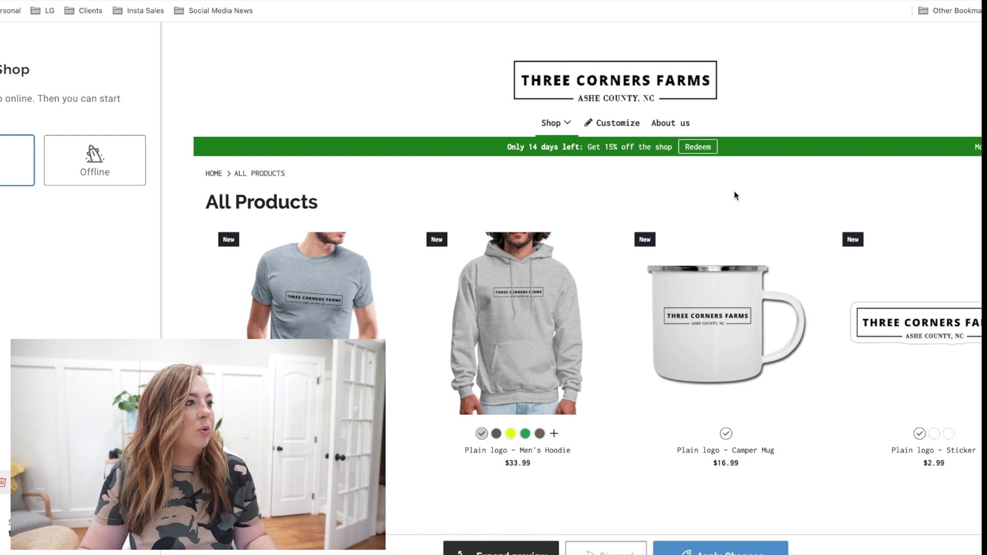
{"action": "left_click", "coordinate": [221, 175]}
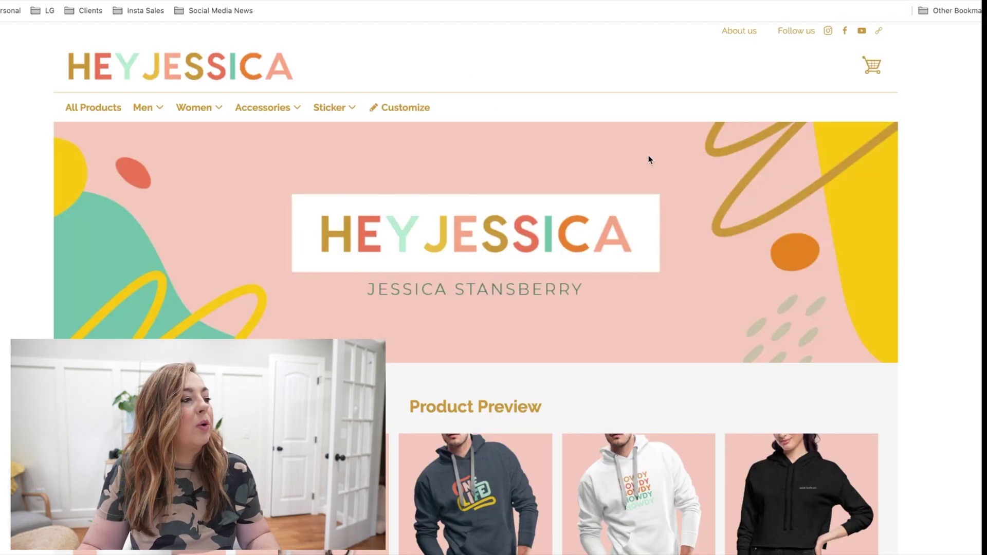
Examine the home page of the finished HeyJessica shop, including its banner, product preview and designs sections.
{"action": "scroll", "coordinate": [669, 162], "scroll_direction": "down", "scroll_amount": 10}
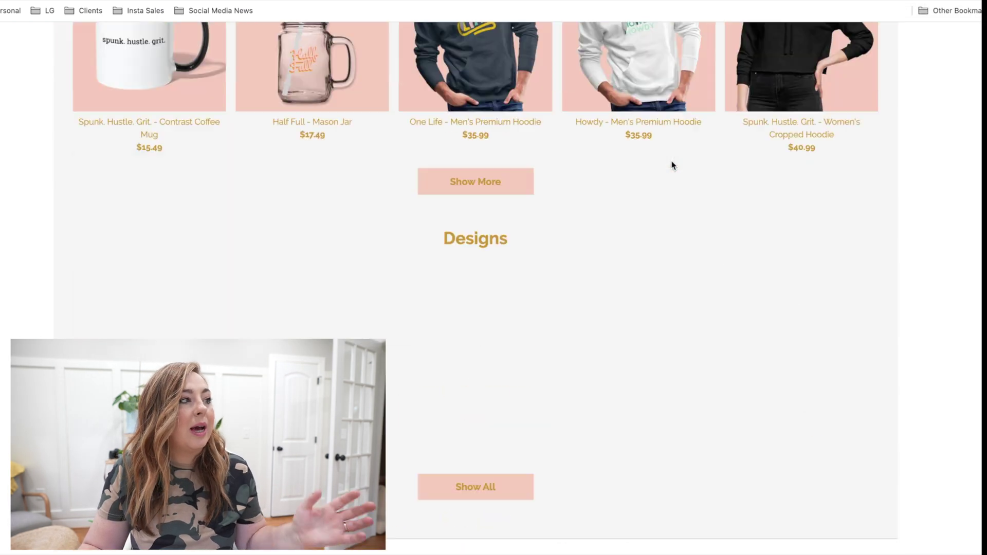
{"action": "scroll", "coordinate": [672, 166], "scroll_direction": "up", "scroll_amount": 6}
{"action": "scroll", "coordinate": [673, 166], "scroll_direction": "up", "scroll_amount": 5}
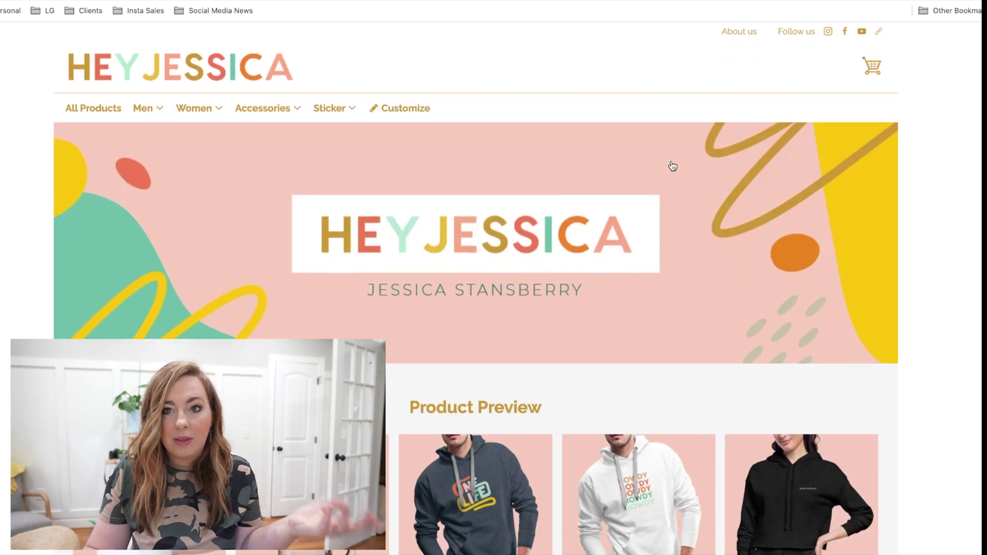